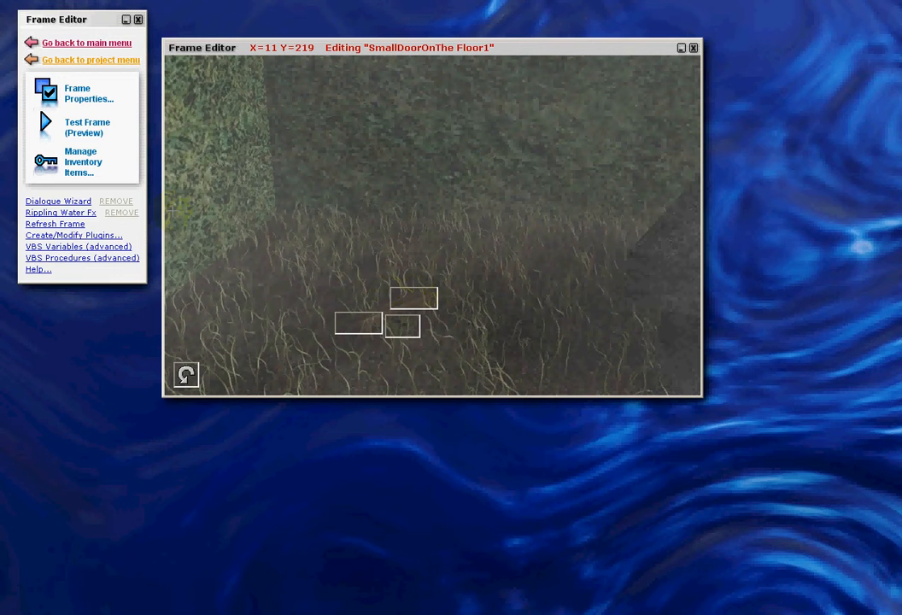
- Examine the VBScript that runs when A Short Wire is used on hotspot #2 of SmallDoorOnThe Floor1
{"action": "left_click", "coordinate": [88, 165]}
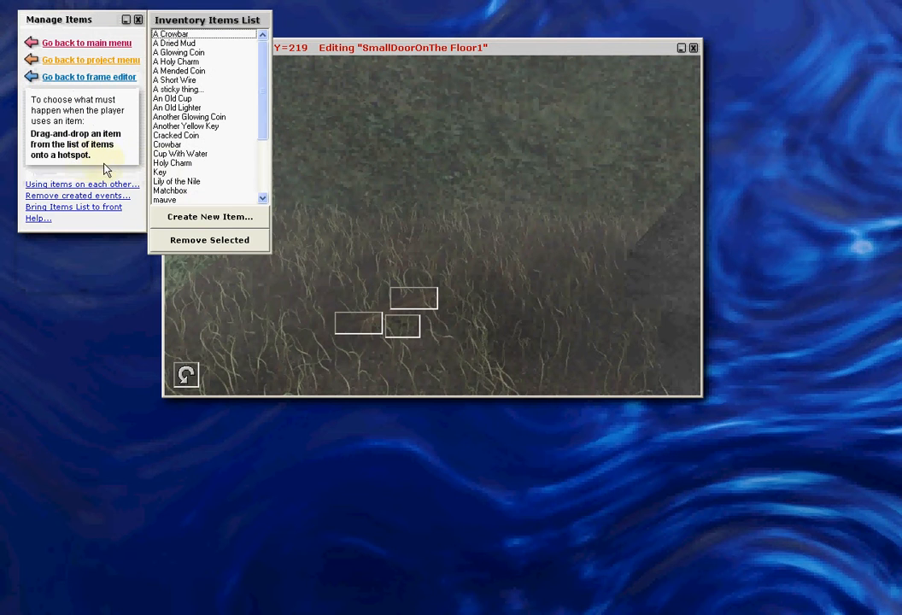
{"action": "left_click", "coordinate": [171, 80]}
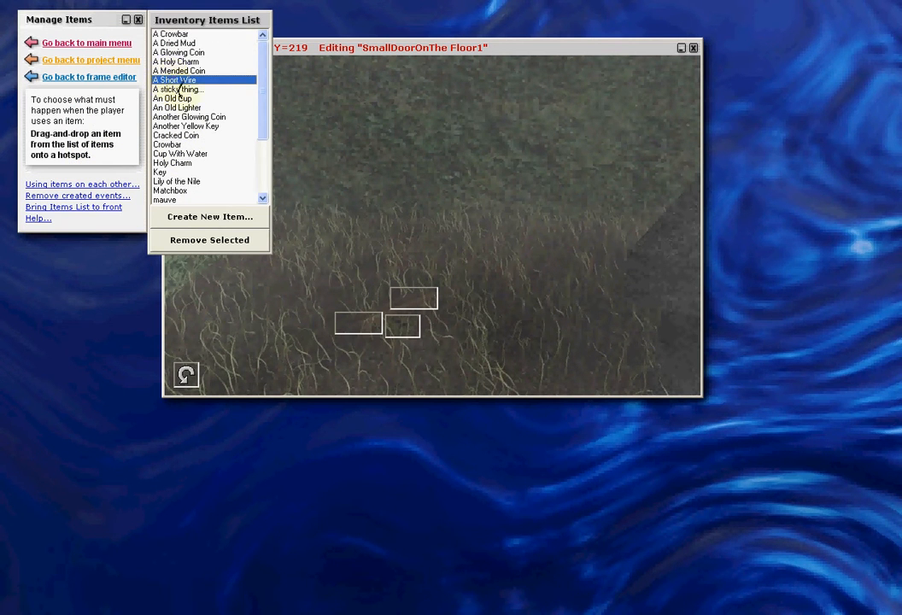
{"action": "left_click_drag", "start_coordinate": [207, 112], "coordinate": [403, 325]}
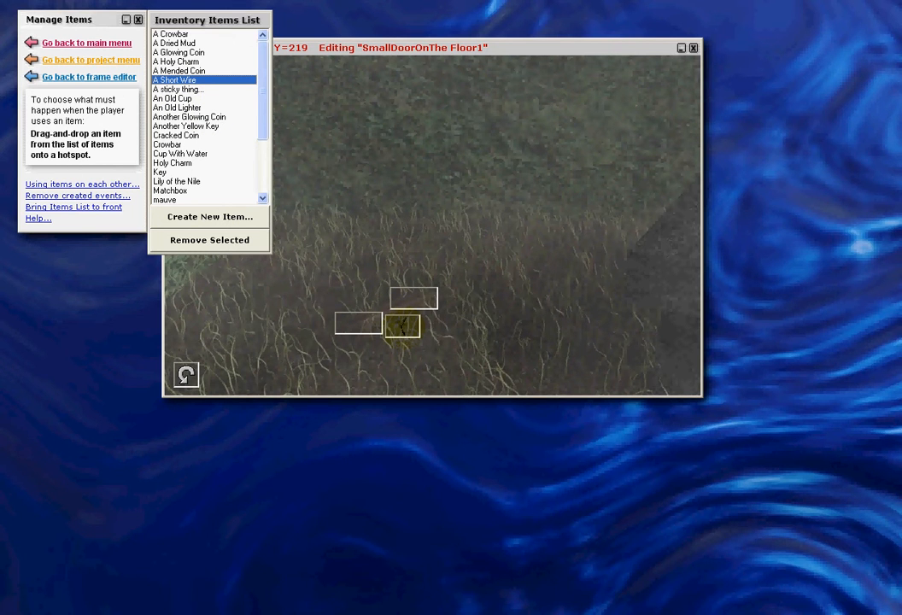
{"action": "left_click_drag", "start_coordinate": [402, 325], "coordinate": [402, 327]}
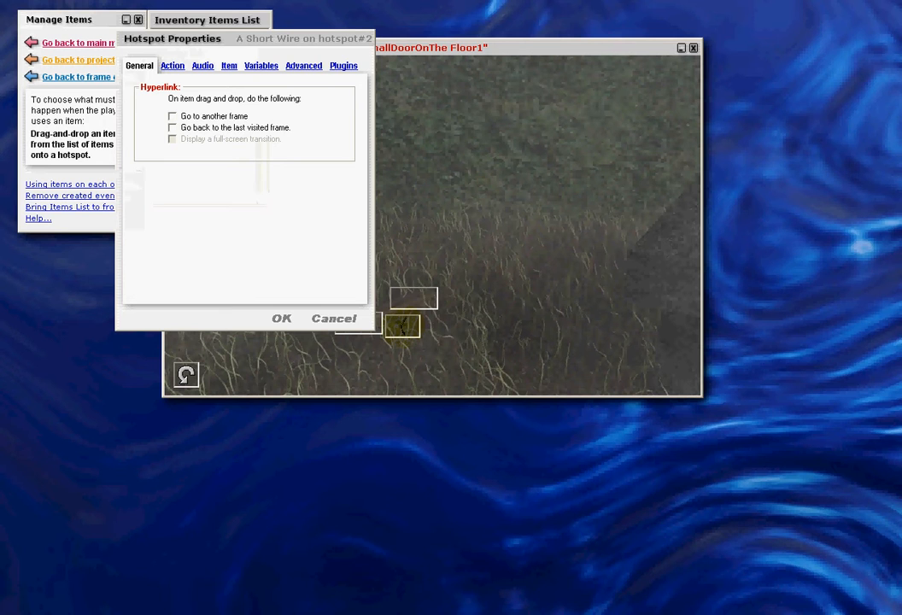
{"action": "left_click", "coordinate": [292, 69]}
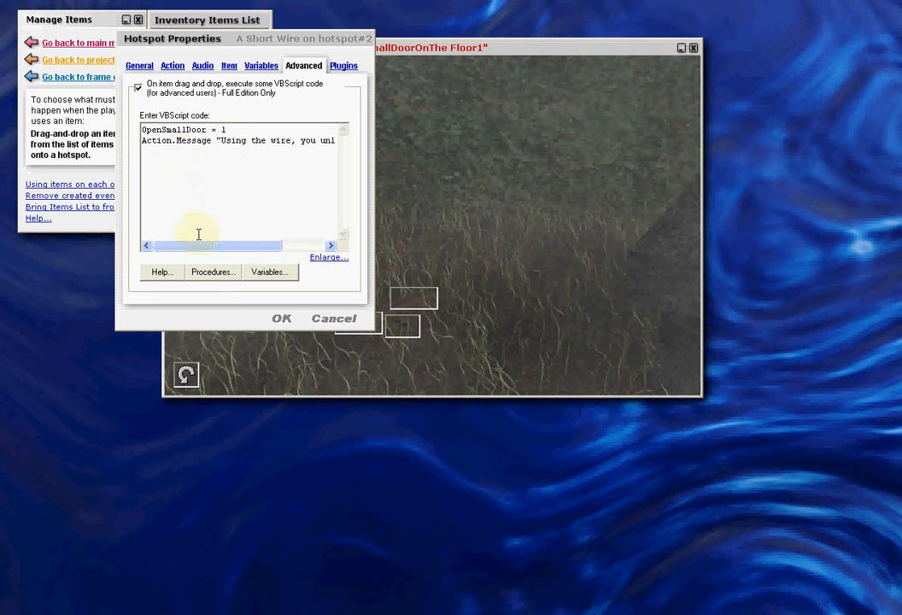
{"action": "left_click_drag", "start_coordinate": [203, 247], "coordinate": [251, 248]}
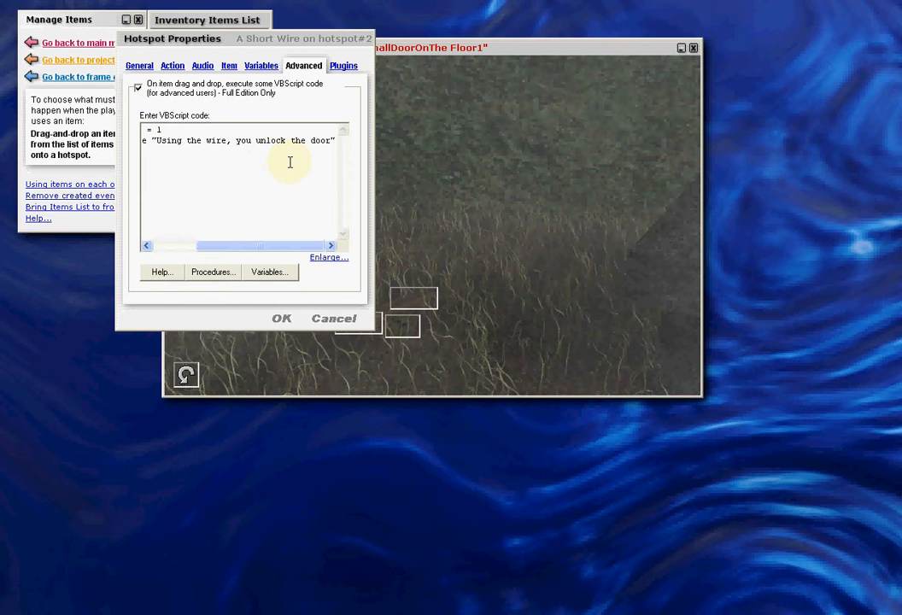
{"action": "left_click", "coordinate": [317, 320]}
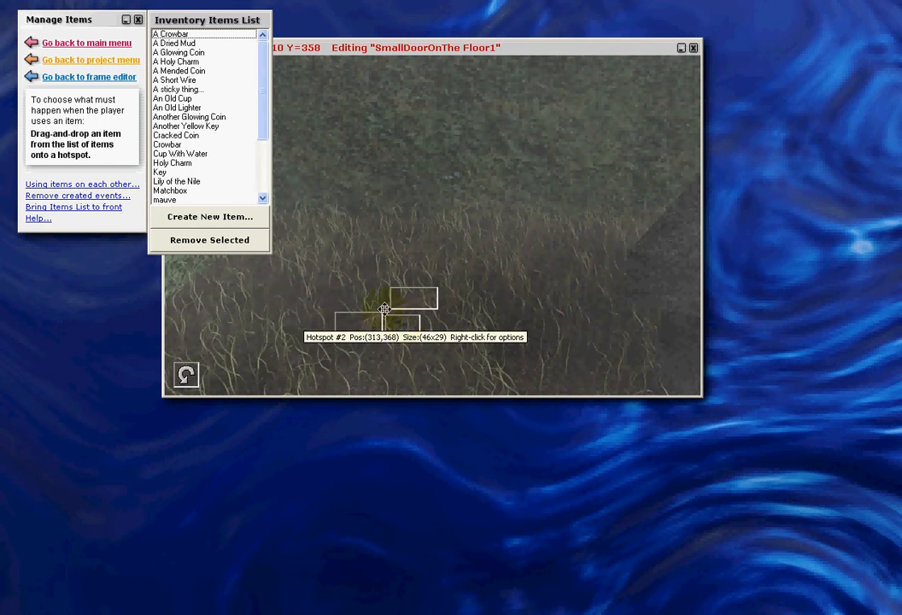
- Review the full VBScript that runs when hotspot #3 of SmallDoorOnThe Floor1 is clicked, leaving its properties unchanged
{"action": "left_click_drag", "start_coordinate": [204, 156], "coordinate": [405, 330]}
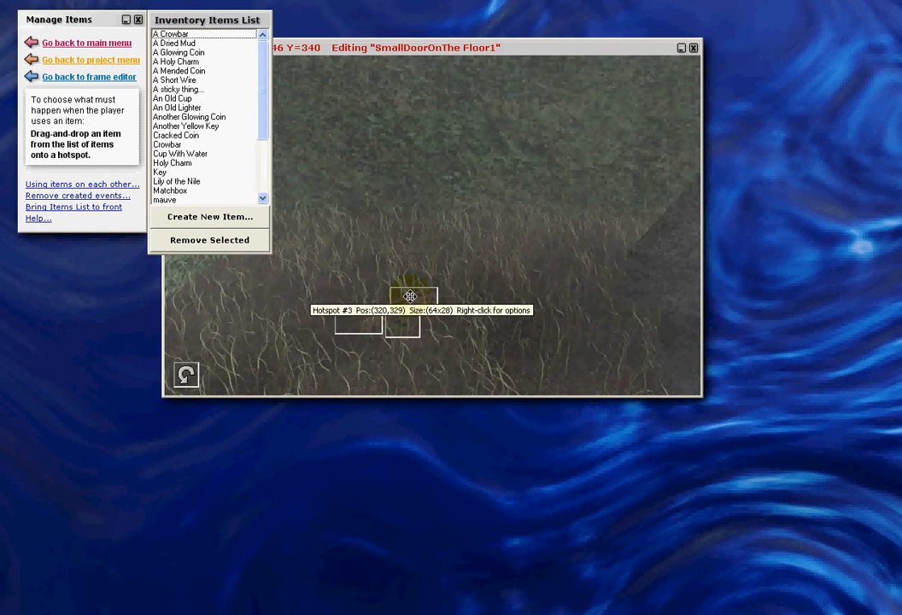
{"action": "left_click", "coordinate": [410, 296]}
{"action": "double_click", "coordinate": [410, 297]}
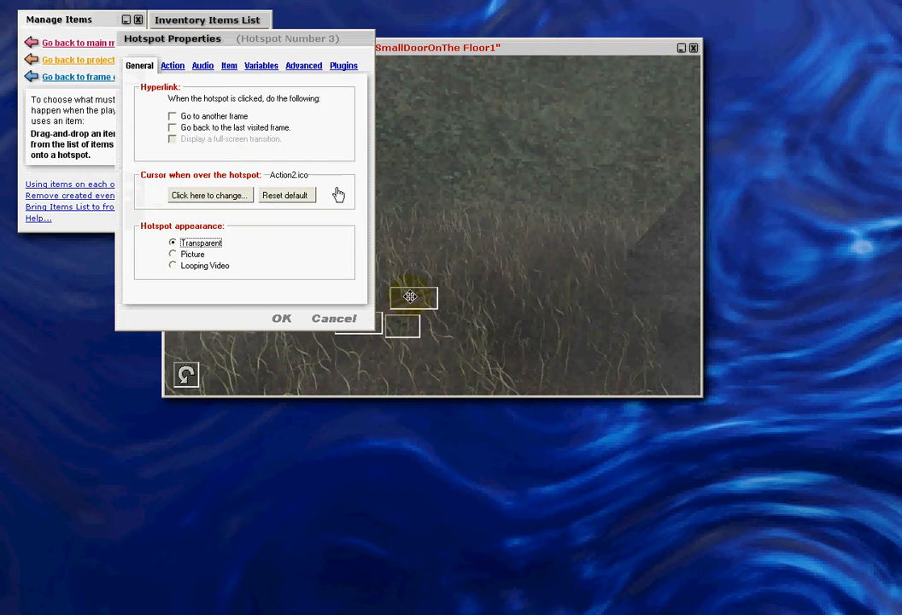
{"action": "left_click", "coordinate": [303, 67]}
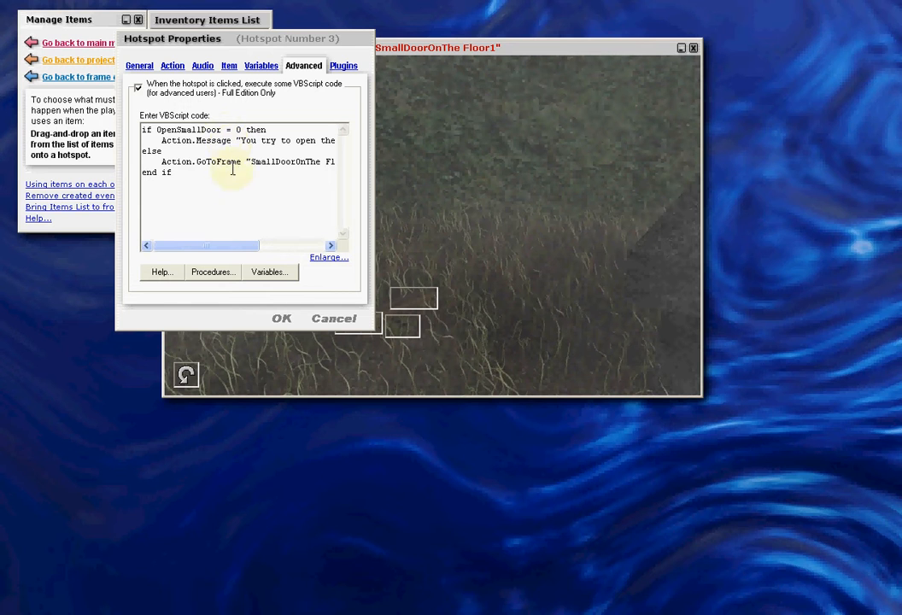
{"action": "left_click_drag", "start_coordinate": [236, 254], "coordinate": [221, 240]}
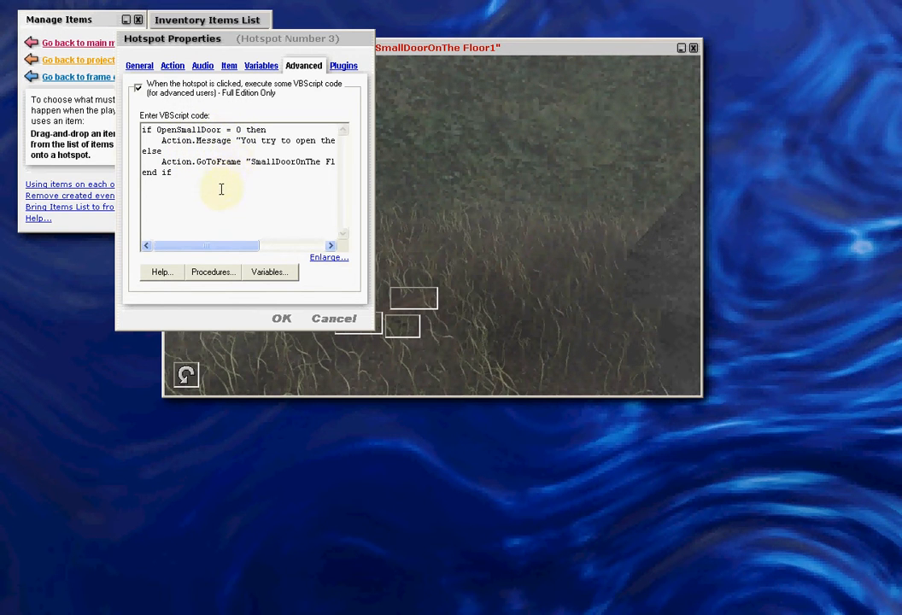
{"action": "left_click_drag", "start_coordinate": [219, 252], "coordinate": [266, 254]}
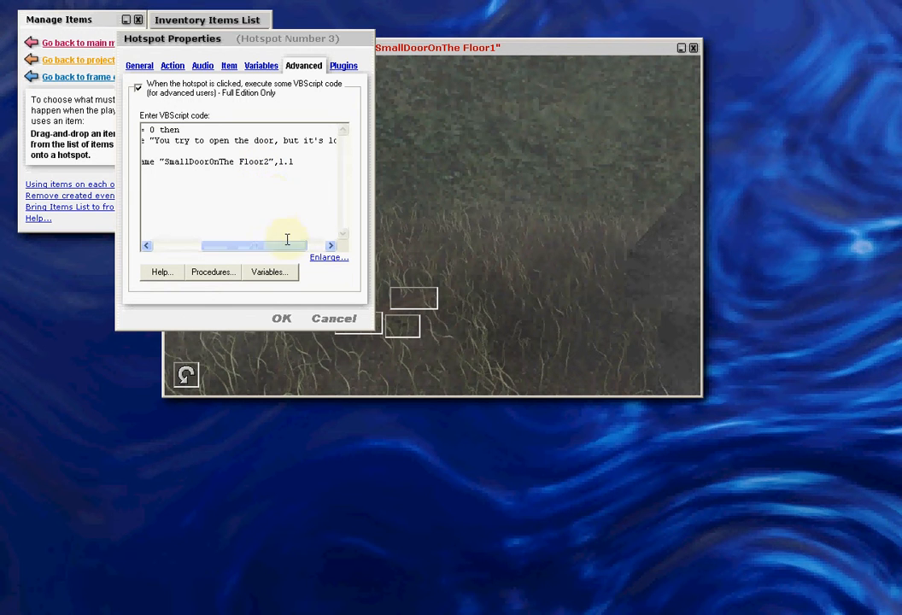
{"action": "left_click", "coordinate": [332, 319]}
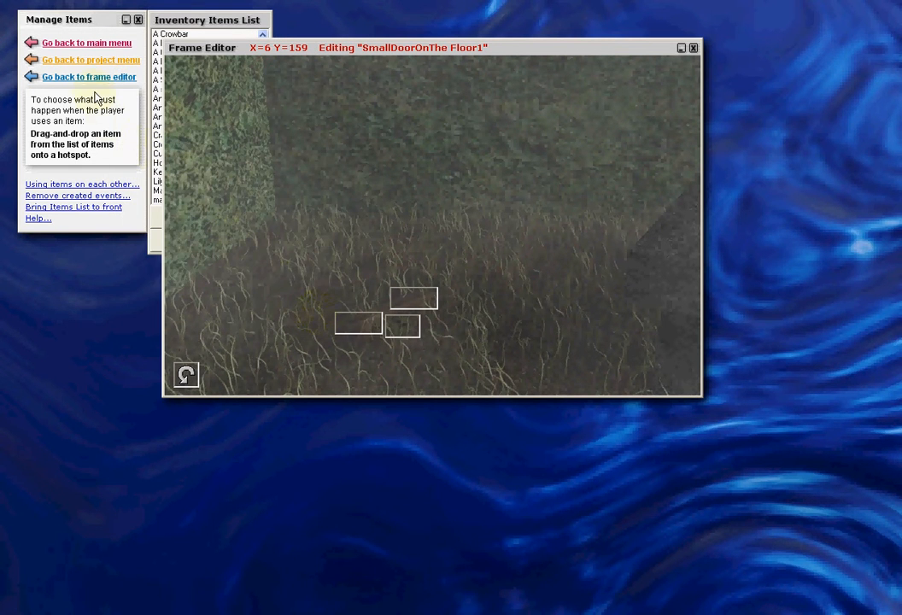
- Open the frame SmallDoorOnThe Floor2 and examine the VBScript for using the Crowbar on hotspot #5
{"action": "left_click", "coordinate": [91, 61]}
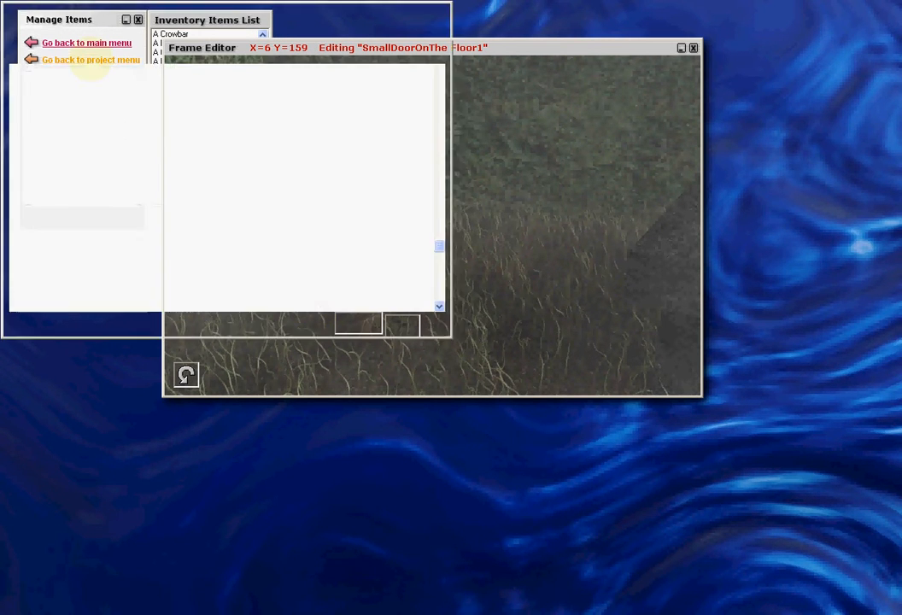
{"action": "double_click", "coordinate": [85, 187]}
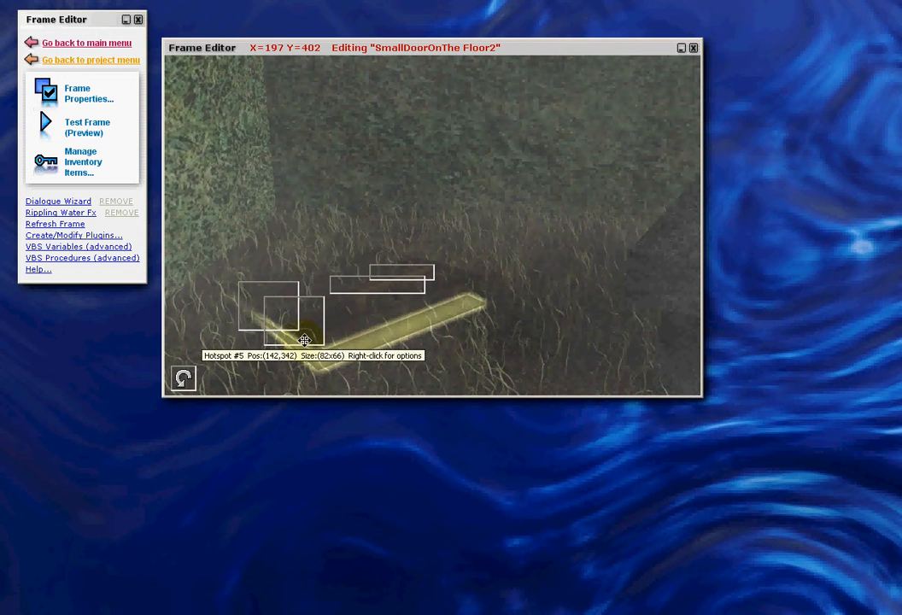
{"action": "left_click", "coordinate": [82, 162]}
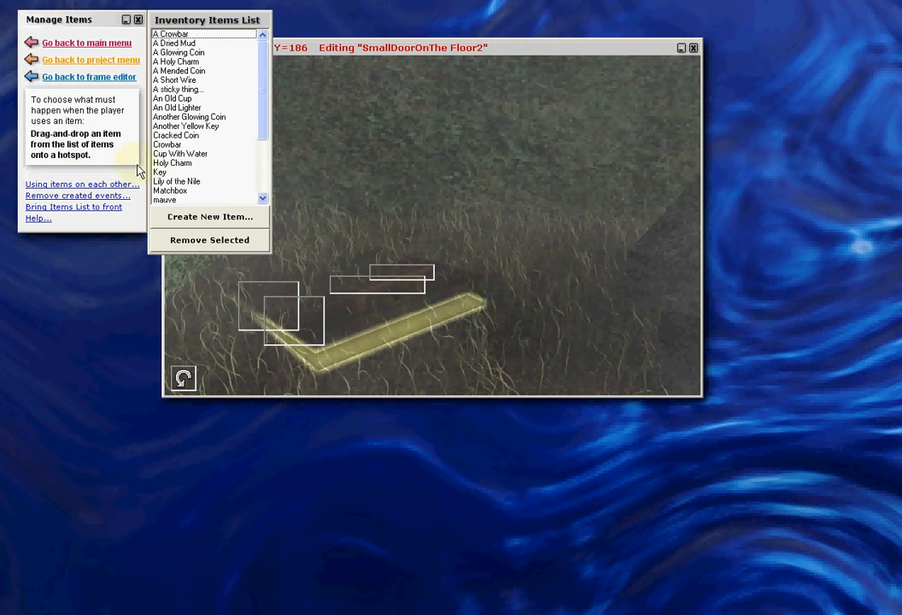
{"action": "left_click_drag", "start_coordinate": [168, 145], "coordinate": [265, 283]}
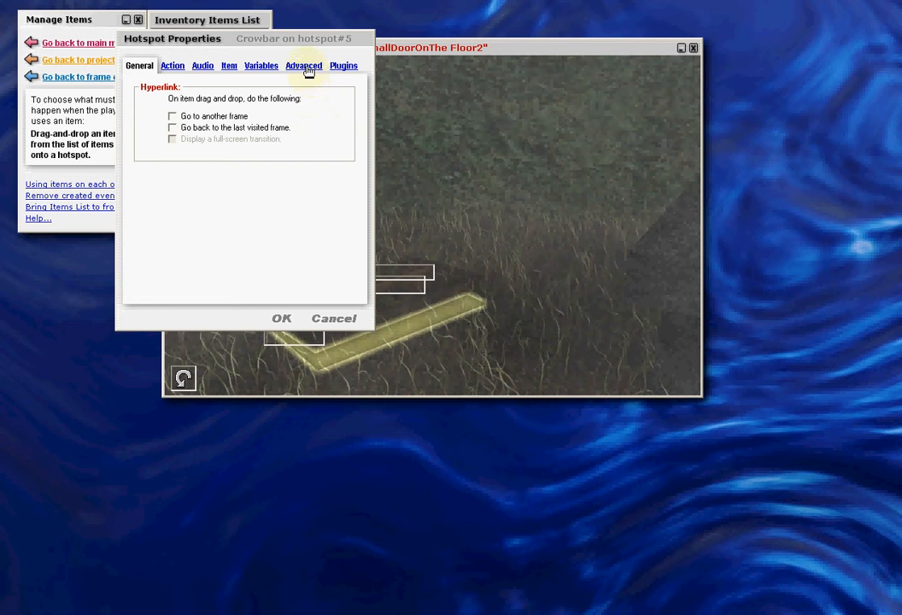
{"action": "left_click", "coordinate": [305, 66]}
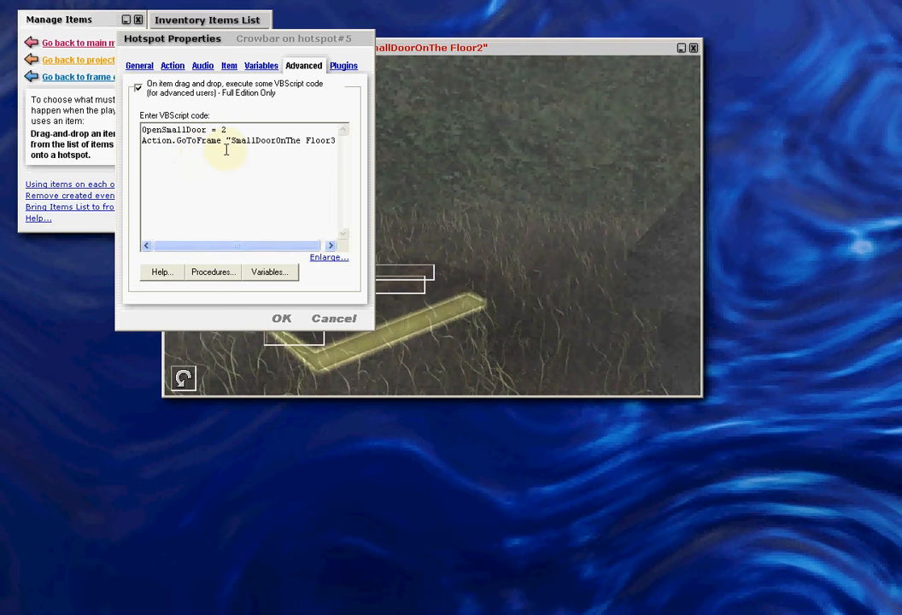
{"action": "left_click", "coordinate": [332, 318]}
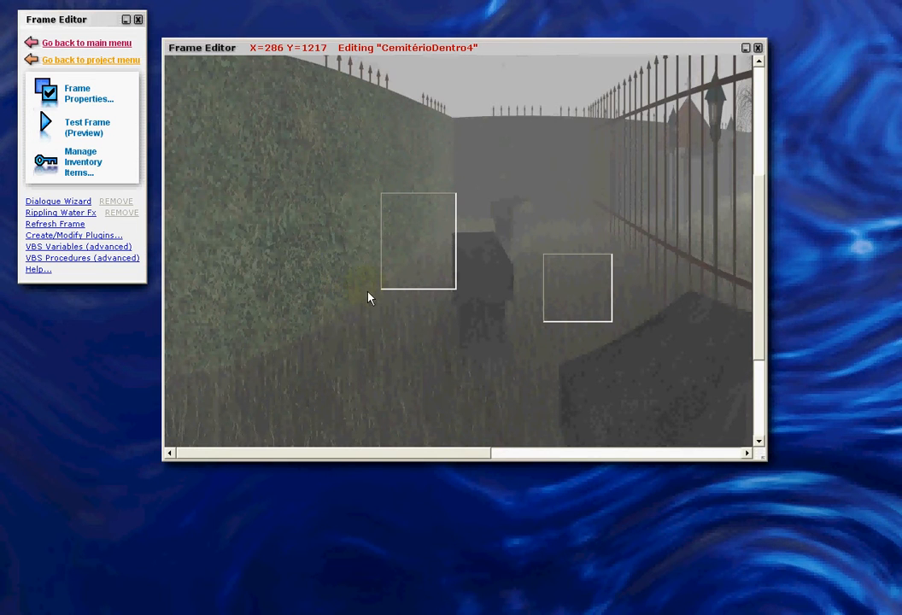
- Examine the VBScript of hotspot #4 in the frame CemitérioDentro4 in the enlarged code view
{"action": "double_click", "coordinate": [425, 254]}
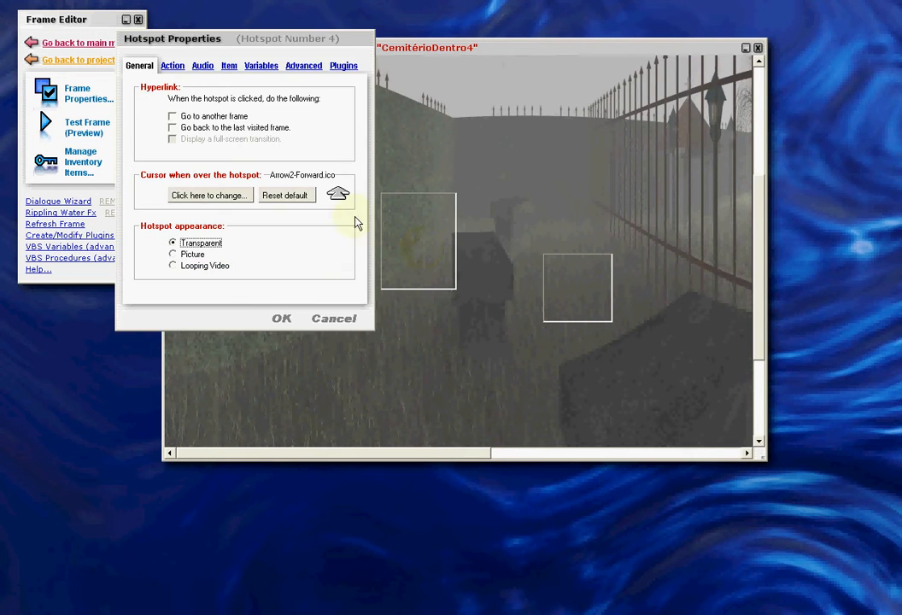
{"action": "left_click", "coordinate": [302, 67]}
{"action": "left_click", "coordinate": [333, 258]}
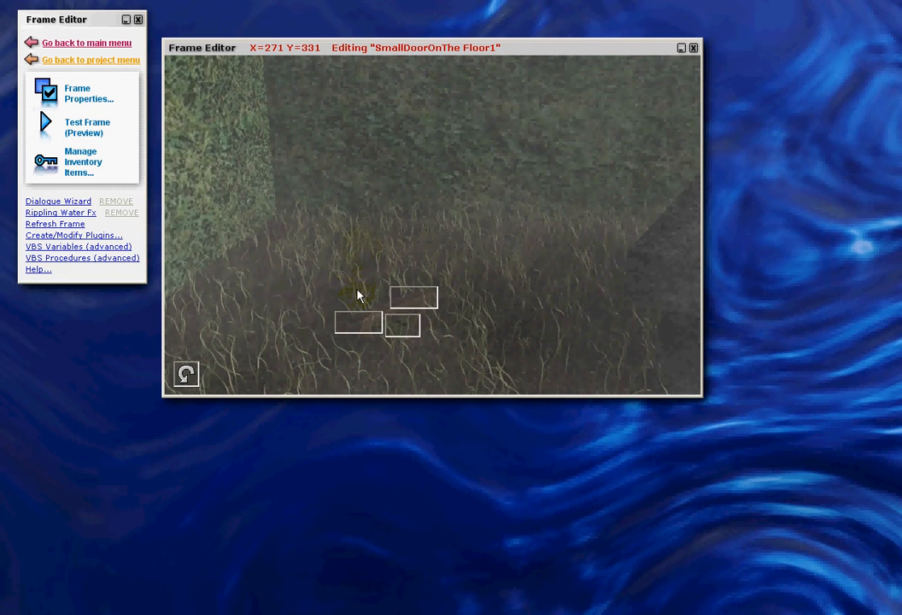
- Try commenting out the Crowbar and A Short Wire Action.AddItem lines in the SmallDoorOnThe Floor1 frame script, and discard the change
{"action": "left_click", "coordinate": [82, 99]}
{"action": "left_click", "coordinate": [239, 51]}
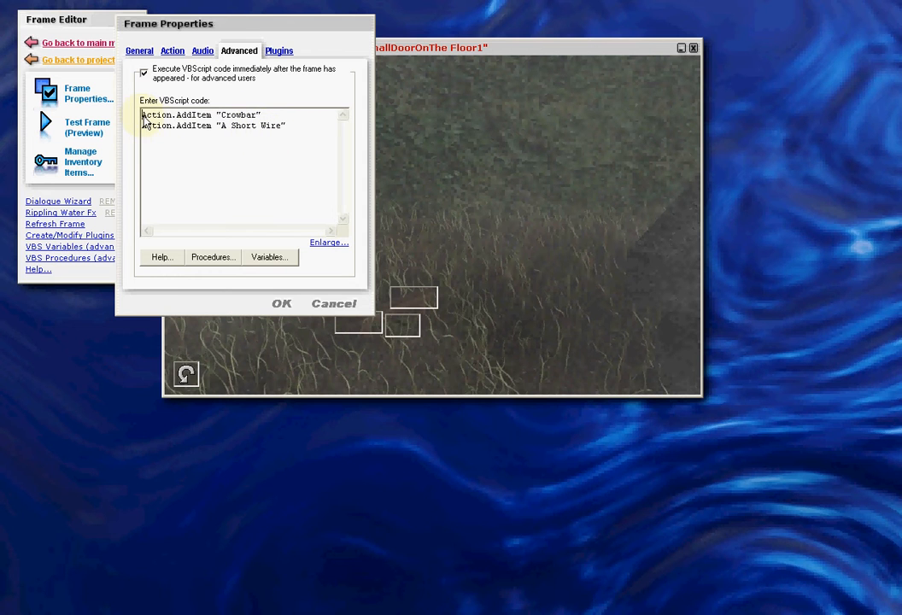
{"action": "type", "text": "'"}
{"action": "key", "text": "Down"}
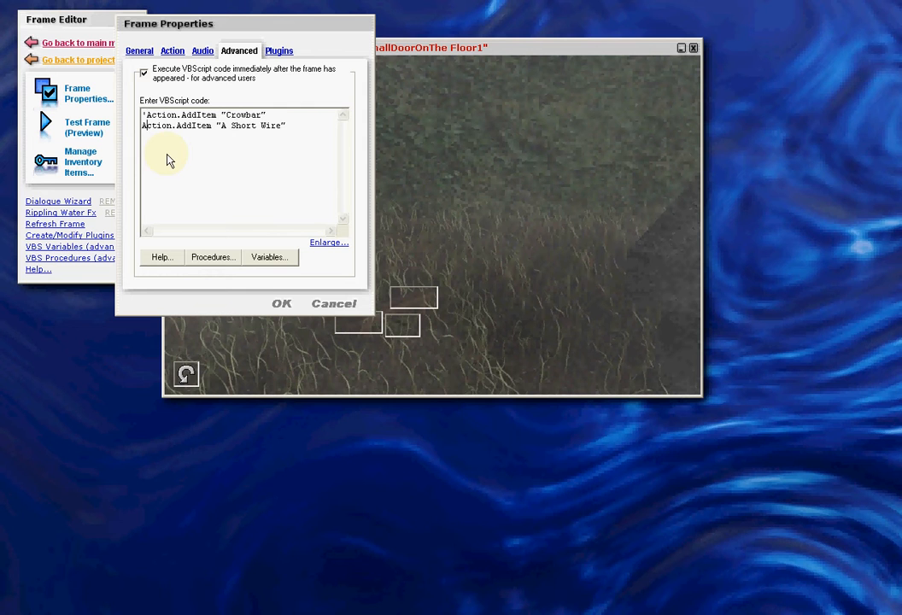
{"action": "type", "text": "'"}
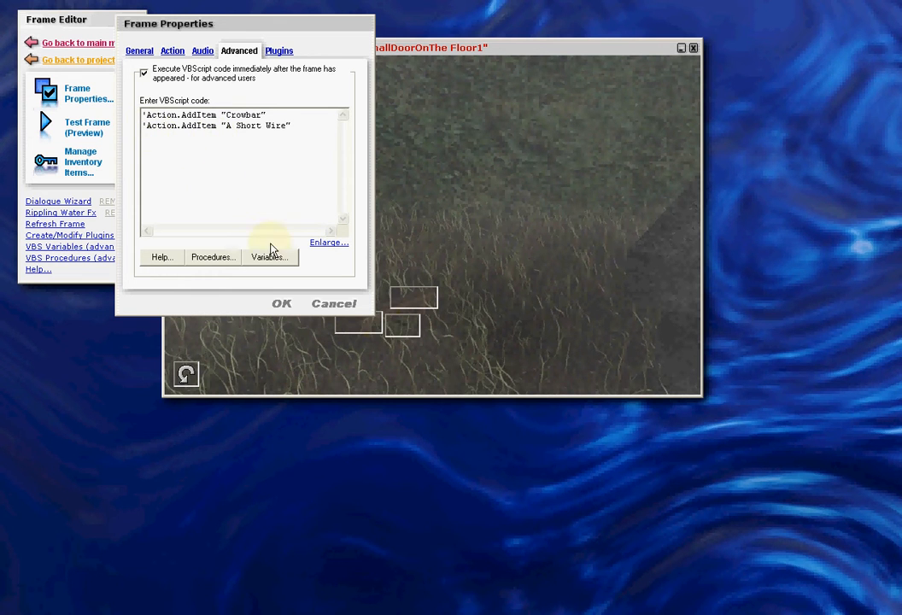
{"action": "left_click", "coordinate": [335, 304]}
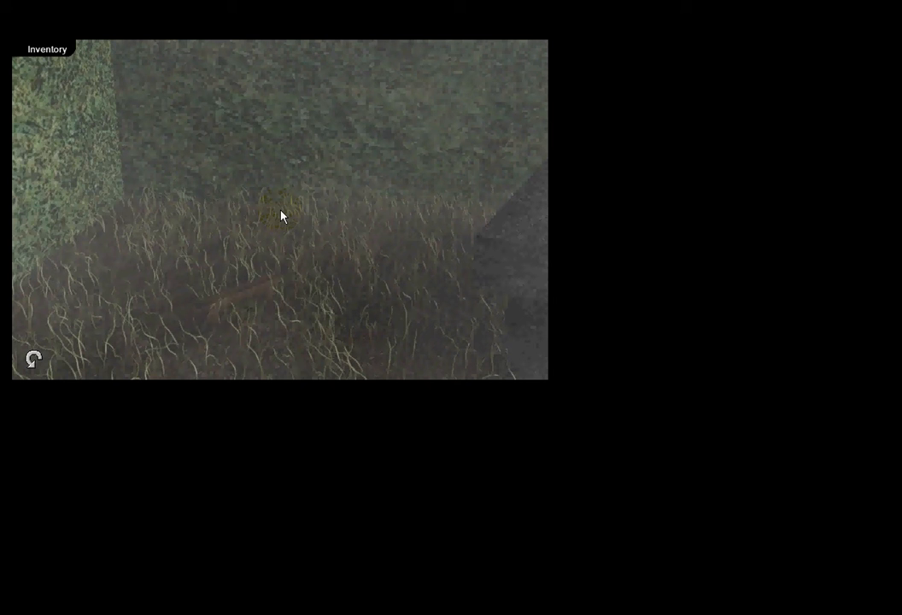
- Test the locked small door in the running game and unlock it using A Short Wire from the inventory
{"action": "left_click", "coordinate": [249, 311]}
{"action": "left_click", "coordinate": [264, 285]}
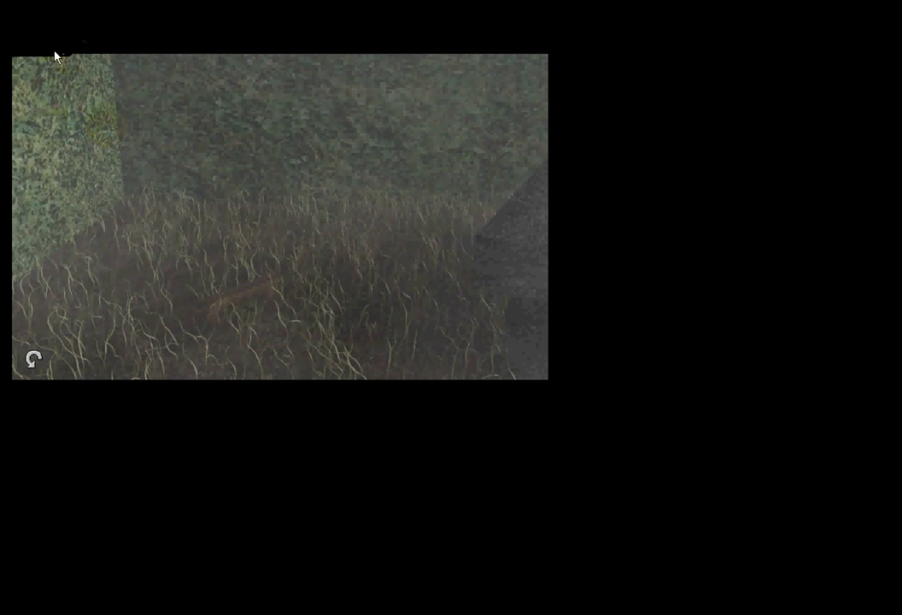
{"action": "left_click", "coordinate": [52, 50]}
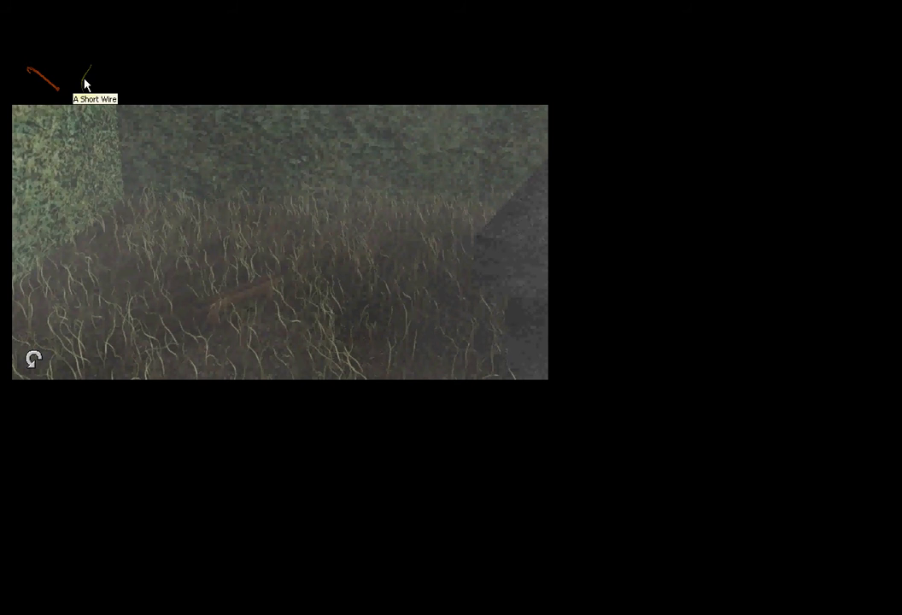
{"action": "left_click", "coordinate": [250, 316]}
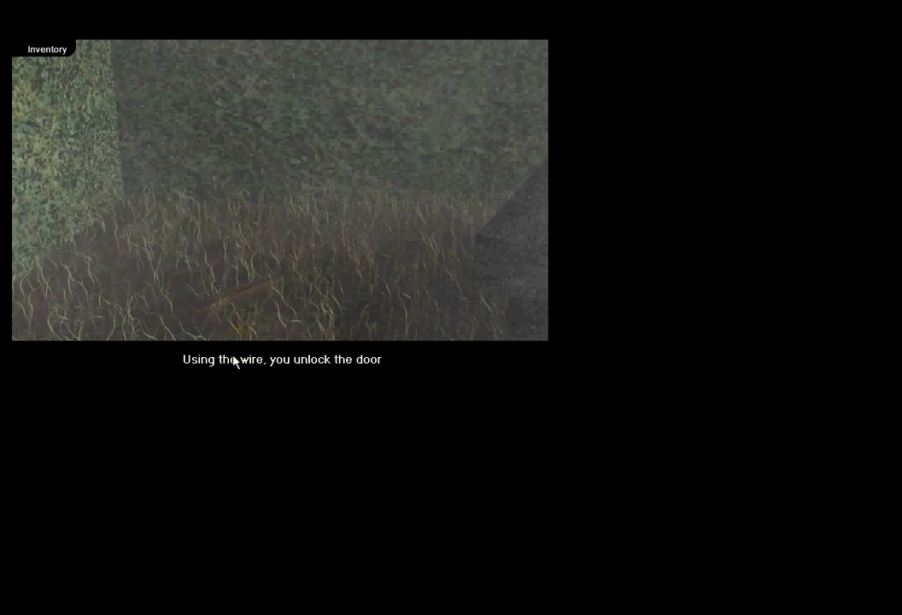
{"action": "left_click", "coordinate": [337, 364]}
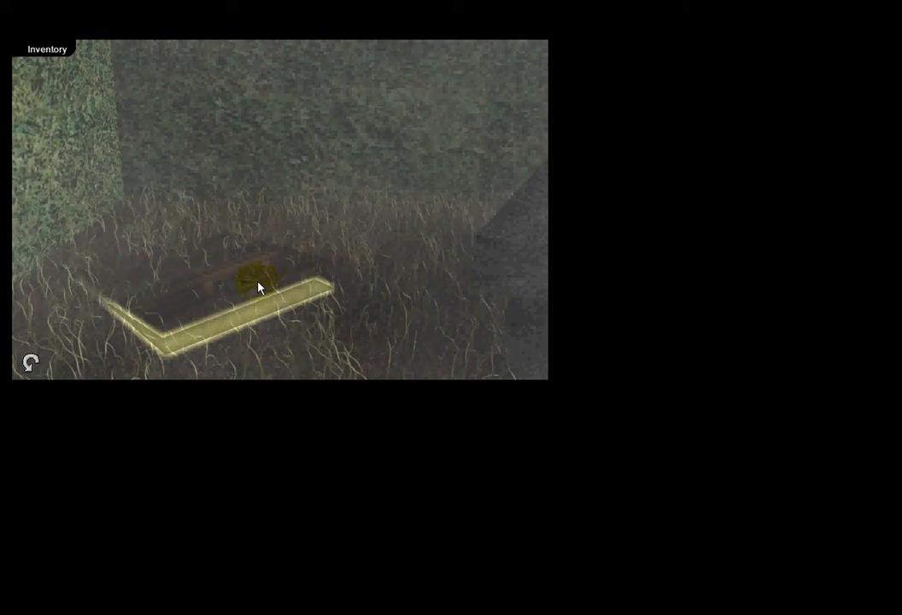
- Try lifting the unlocked door by hand and pry it open with the Crowbar from the inventory
{"action": "left_click", "coordinate": [125, 323]}
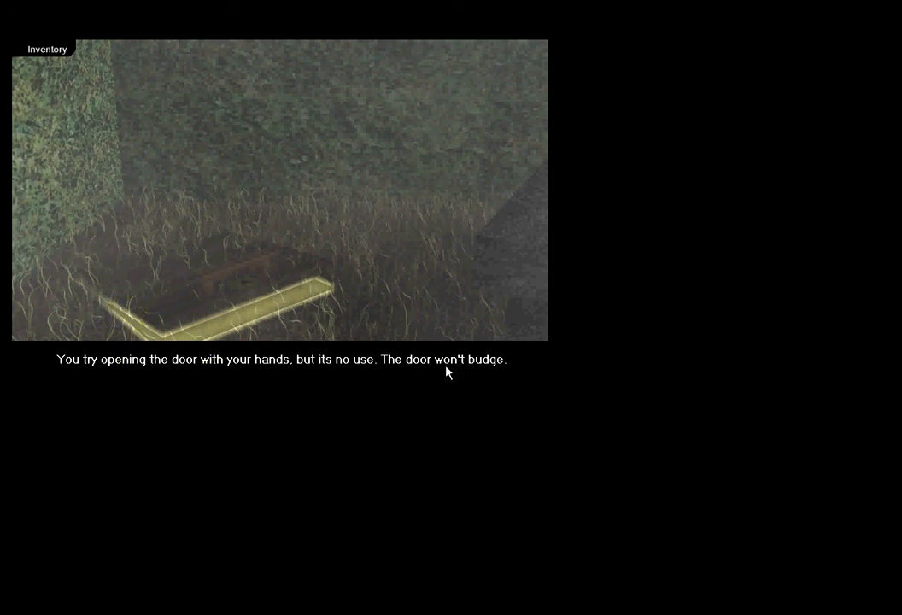
{"action": "left_click", "coordinate": [120, 308]}
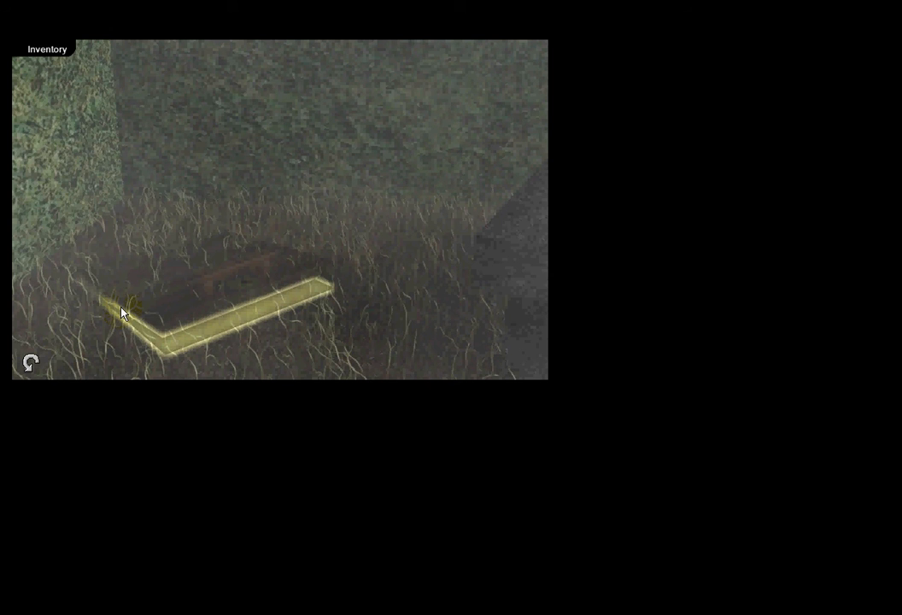
{"action": "left_click", "coordinate": [51, 47]}
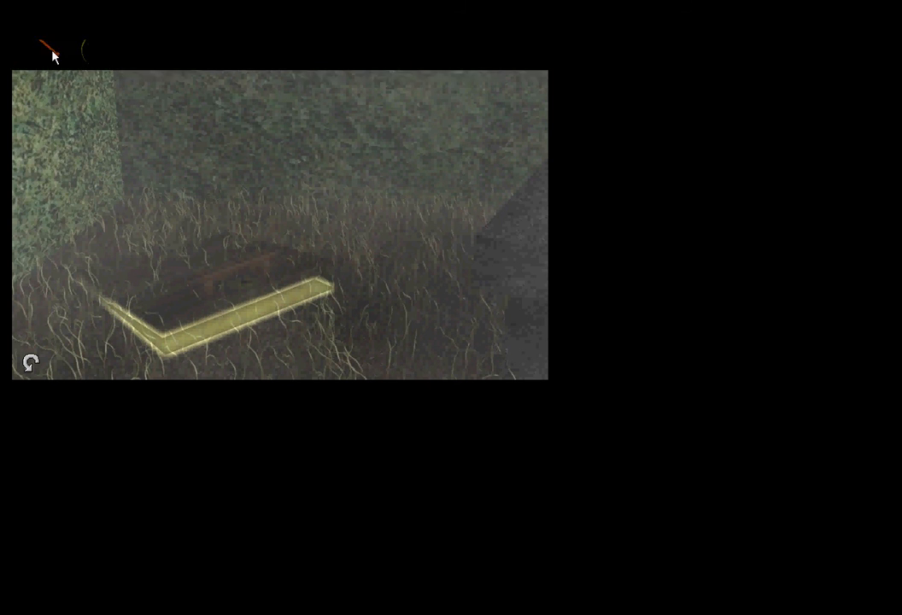
{"action": "left_click", "coordinate": [47, 79]}
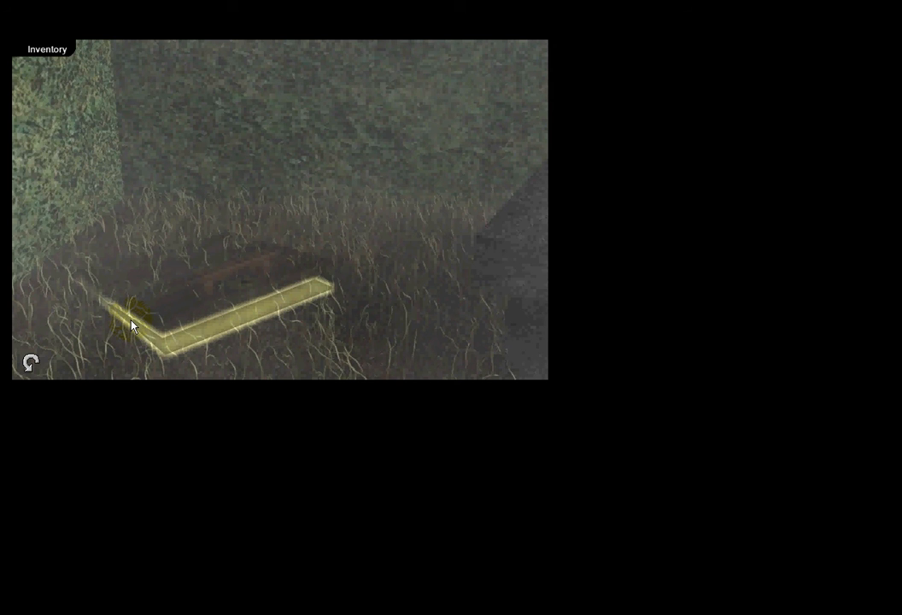
{"action": "left_click", "coordinate": [132, 326]}
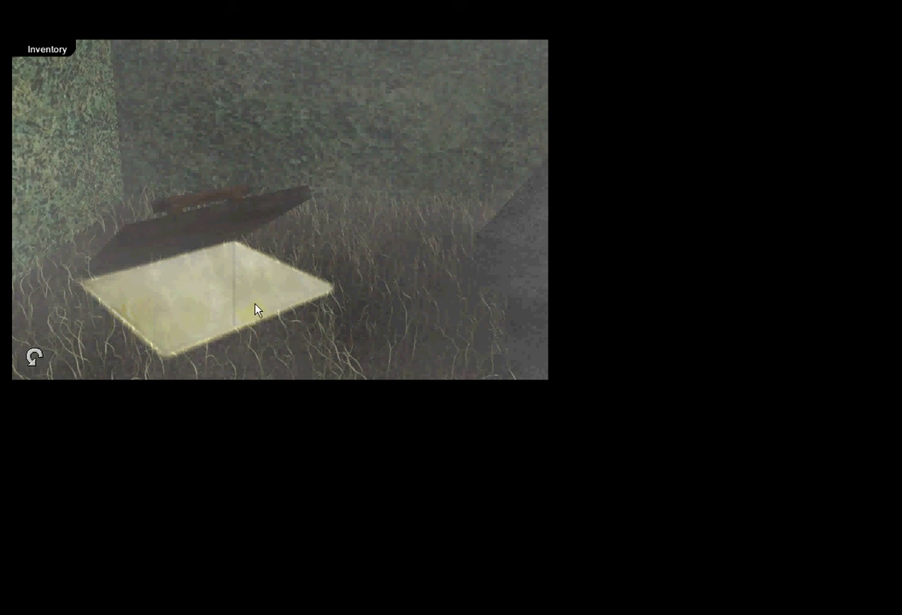